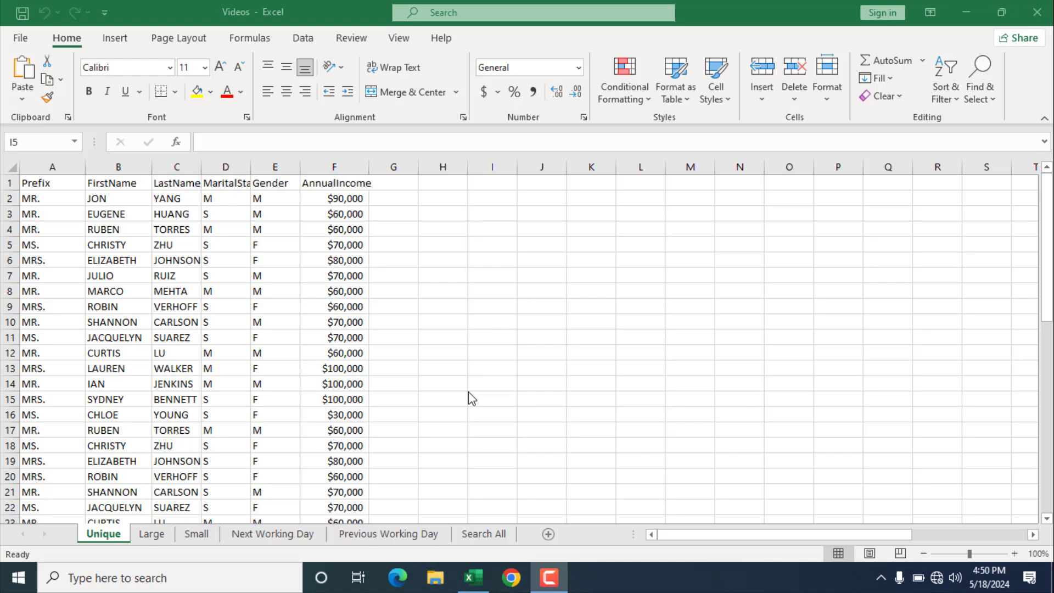
Step: Write =UNIQUE(B2:B29) in cell I5, referencing the first-name column
{"action": "left_click", "coordinate": [476, 246]}
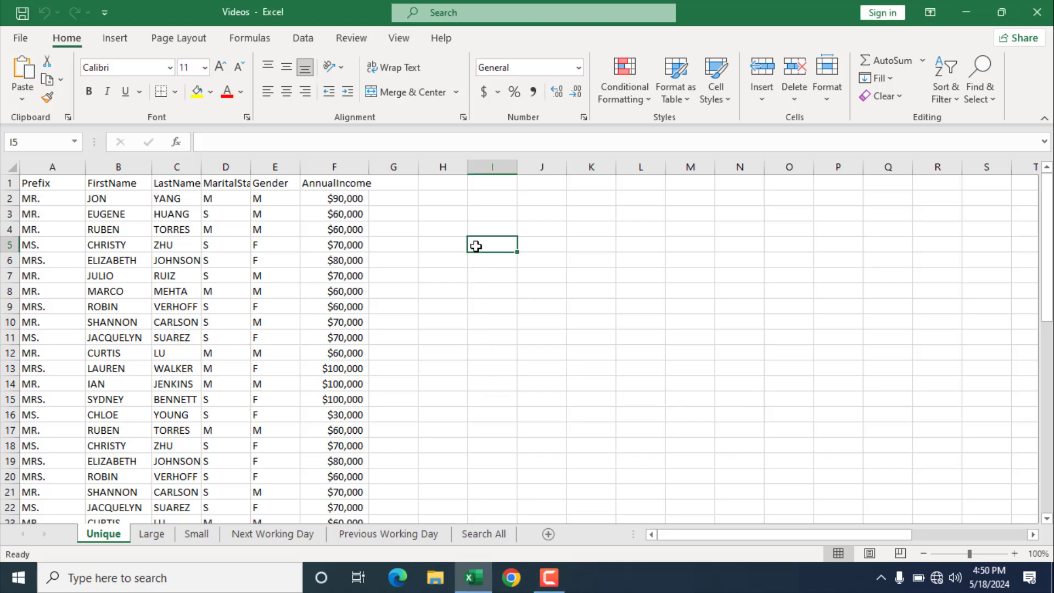
{"action": "type", "text": "=uni"}
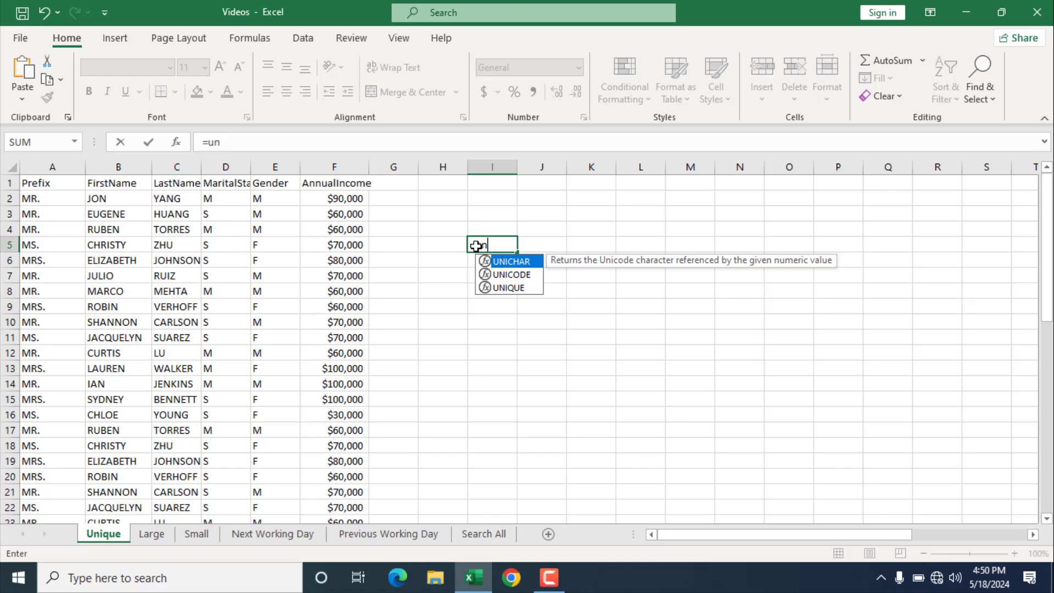
{"action": "key", "text": "Down"}
{"action": "key", "text": "Down"}
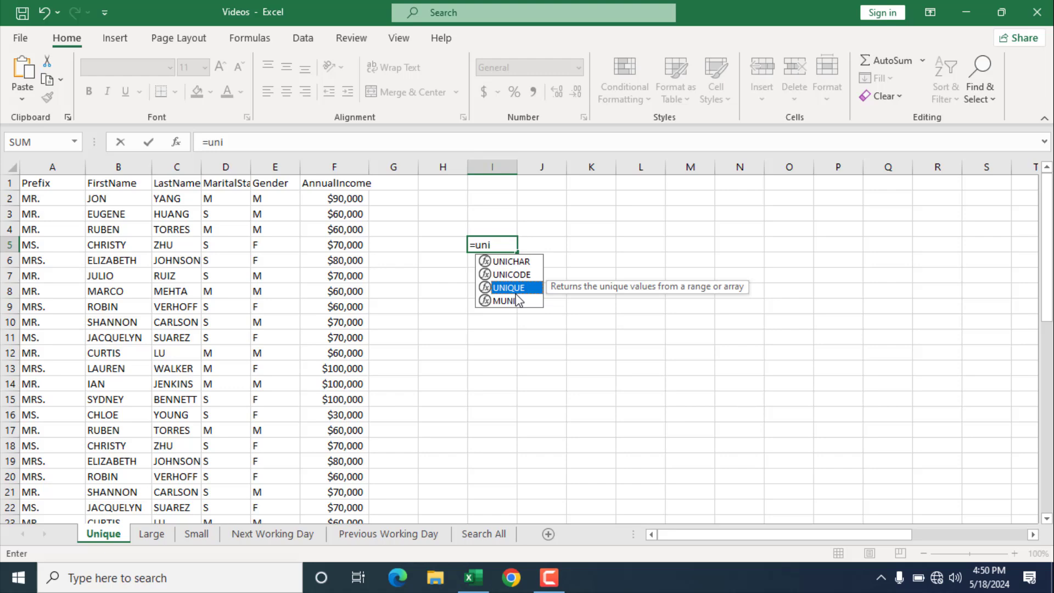
{"action": "key", "text": "Tab"}
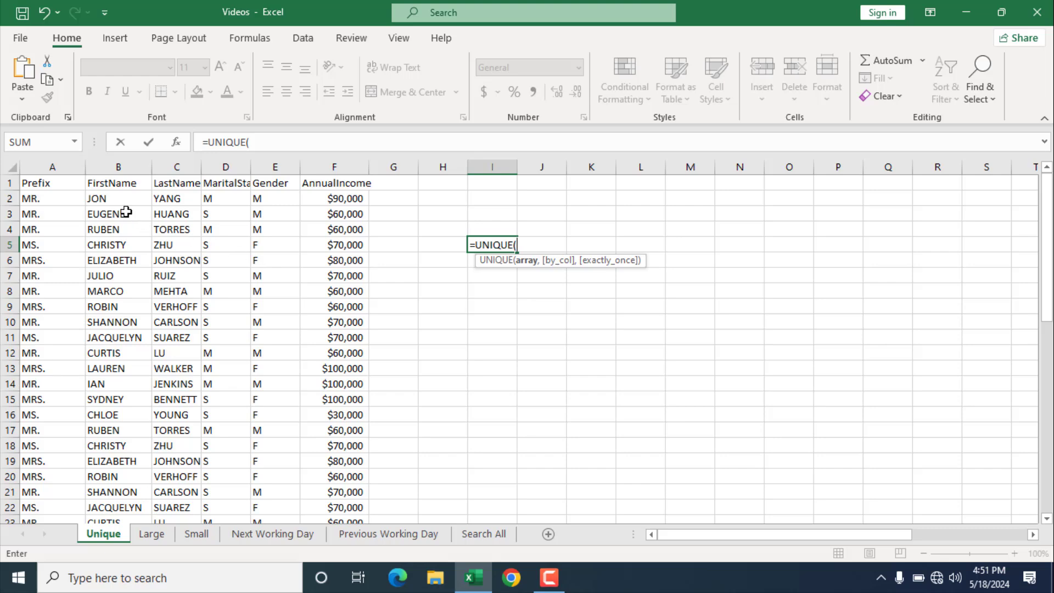
{"action": "left_click_drag", "start_coordinate": [118, 198], "coordinate": [118, 433]}
{"action": "key", "text": "ctrl+shift+Down"}
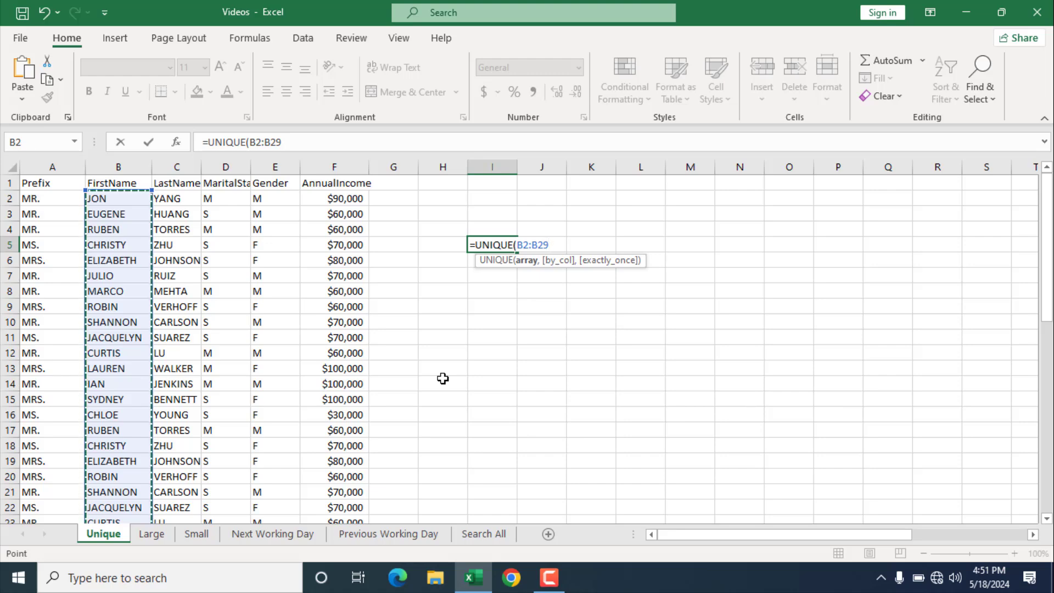
{"action": "type", "text": ")"}
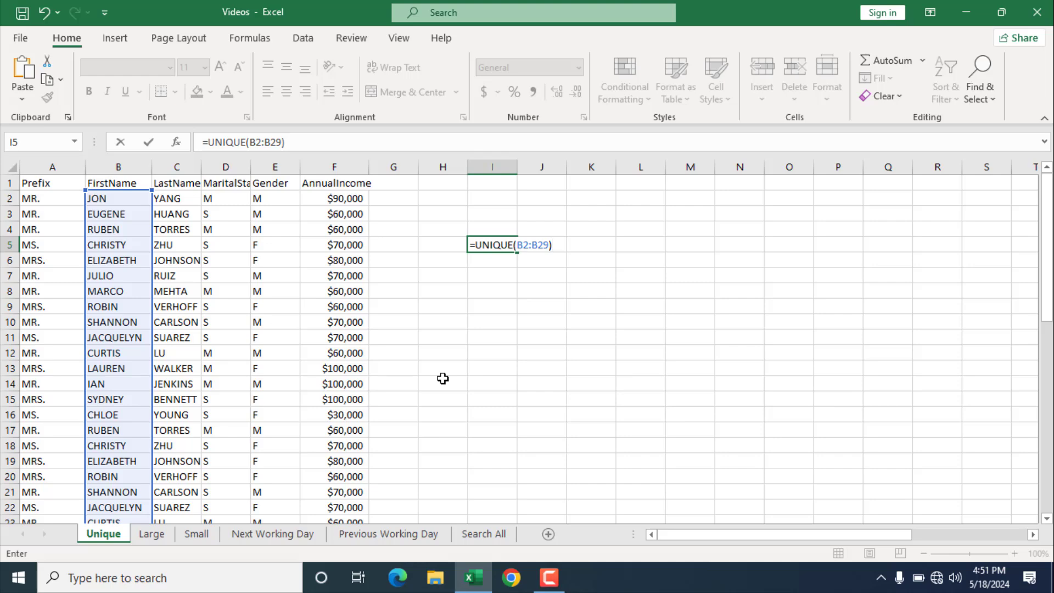
Step: Commit the formula so 16 distinct first names spill into I5:I20, and autofit column I
{"action": "key", "text": "Return"}
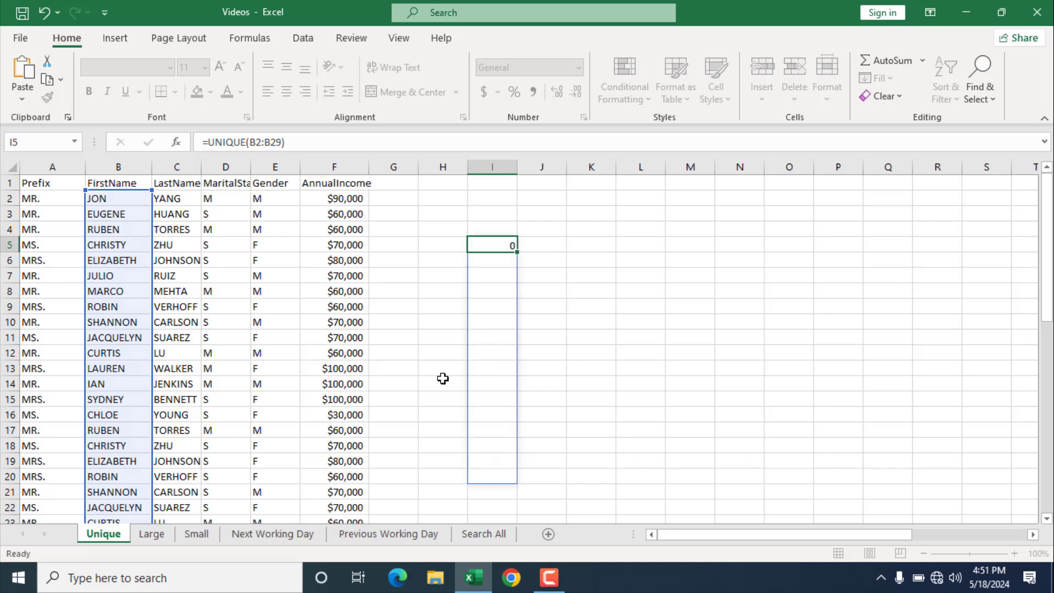
{"action": "double_click", "coordinate": [516, 167]}
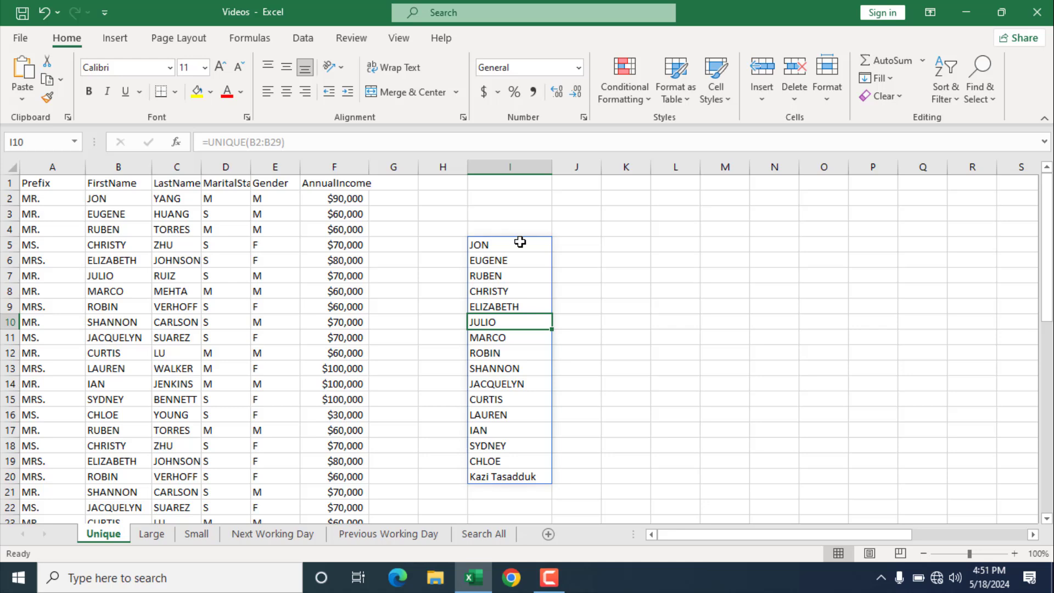
{"action": "left_click", "coordinate": [520, 240]}
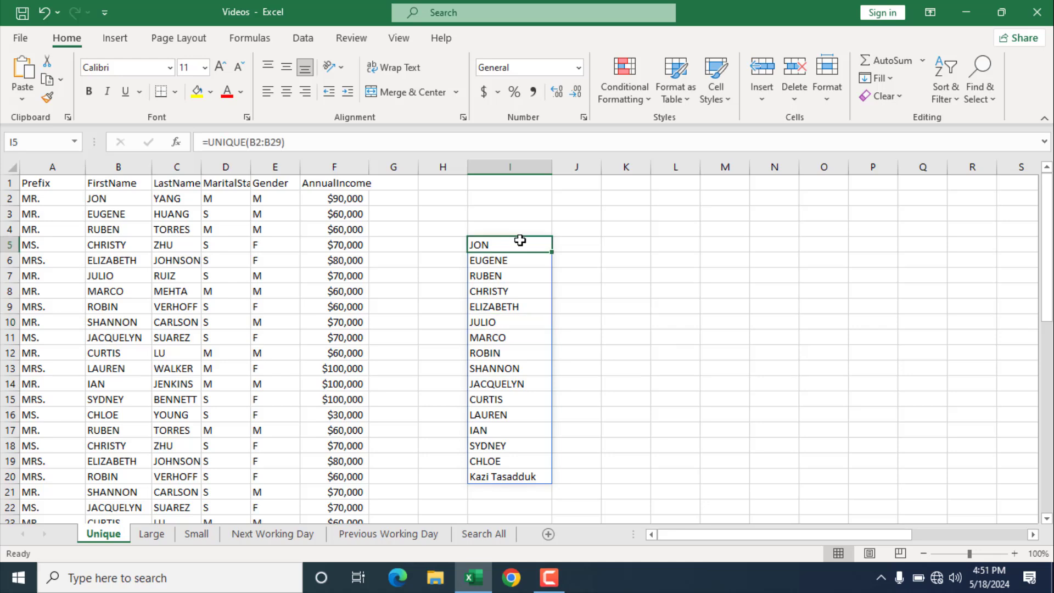
{"action": "scroll", "coordinate": [515, 329], "scroll_direction": "down", "scroll_amount": 3}
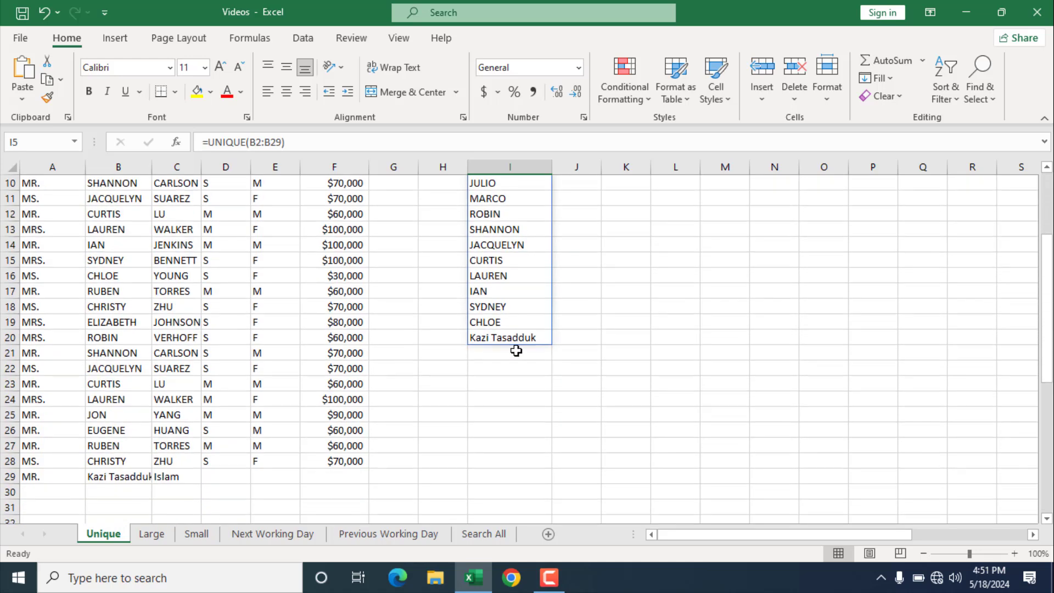
{"action": "scroll", "coordinate": [511, 346], "scroll_direction": "up", "scroll_amount": 3}
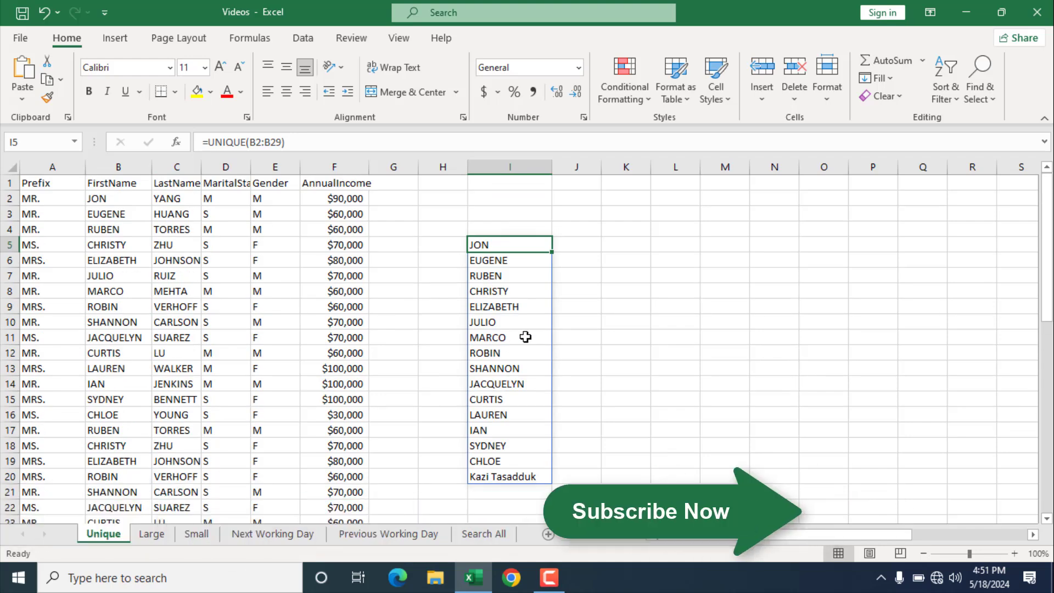
{"action": "left_click", "coordinate": [614, 245]}
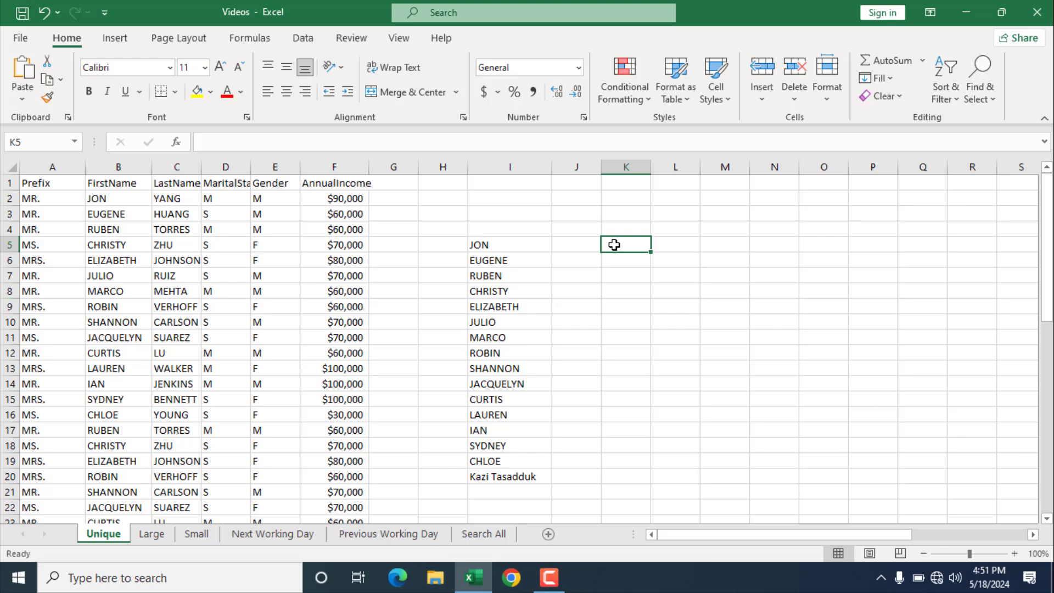
Step: Build =UNIQUE(B2:B29,,TRUE) in K5 with exactly_once set to TRUE
{"action": "type", "text": "="}
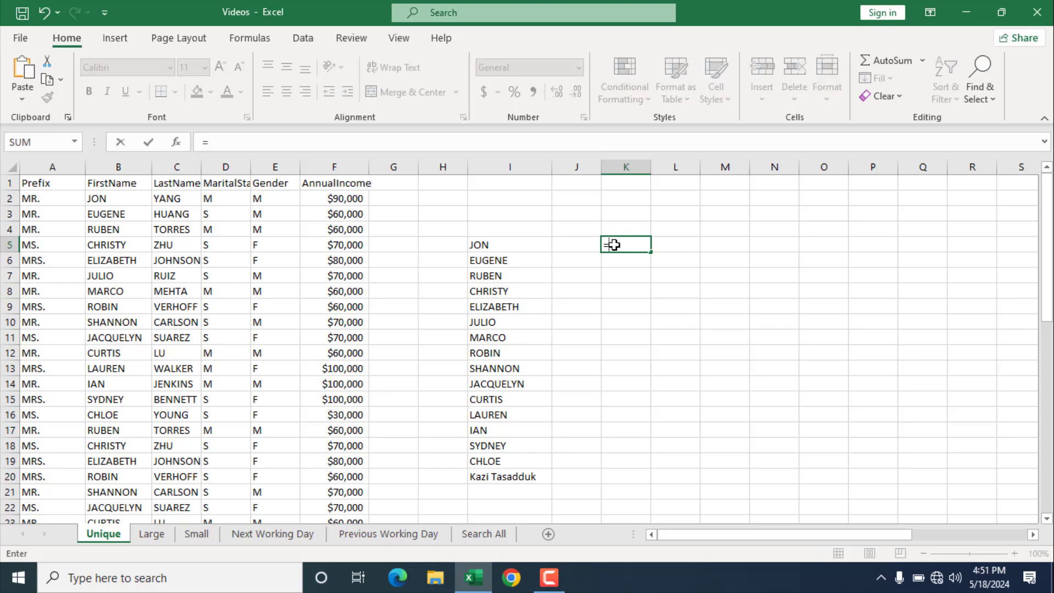
{"action": "type", "text": "uni"}
{"action": "key", "text": "Down"}
{"action": "key", "text": "Down"}
{"action": "key", "text": "Tab"}
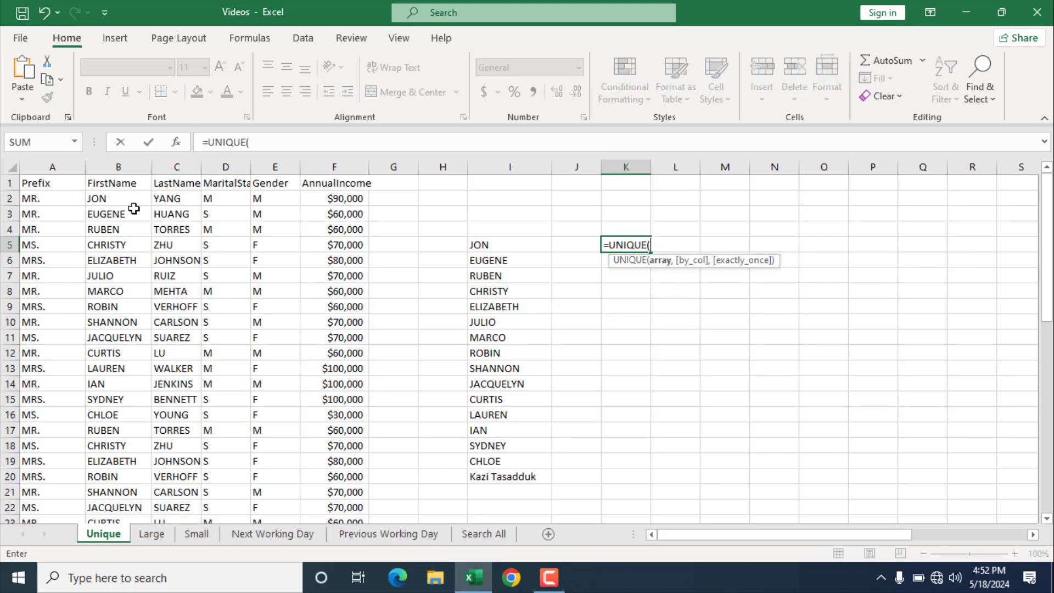
{"action": "left_click_drag", "start_coordinate": [126, 199], "coordinate": [90, 558]}
{"action": "scroll", "coordinate": [295, 417], "scroll_direction": "up", "scroll_amount": 3}
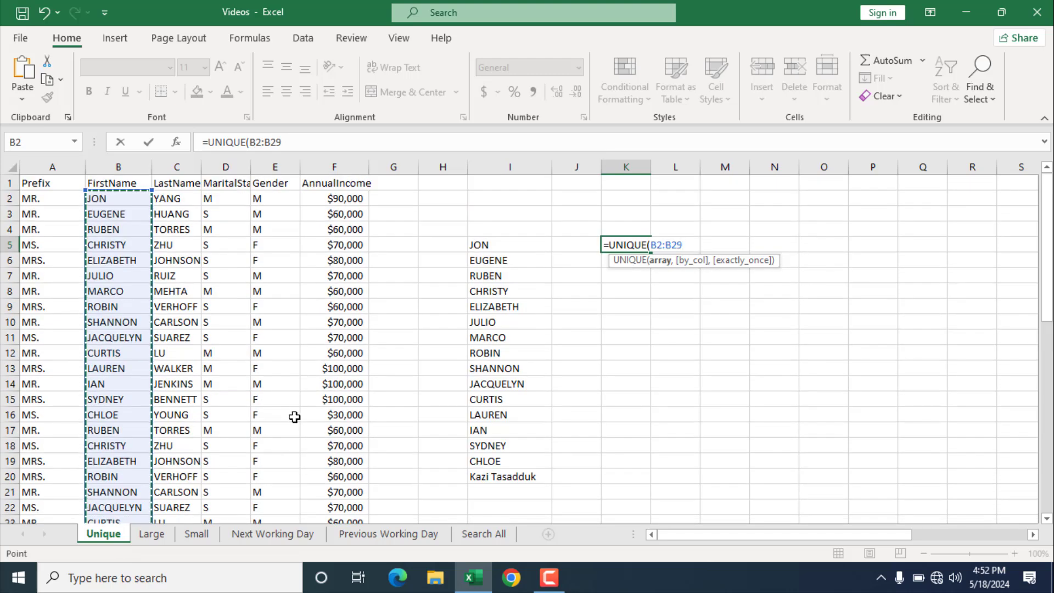
{"action": "type", "text": ","}
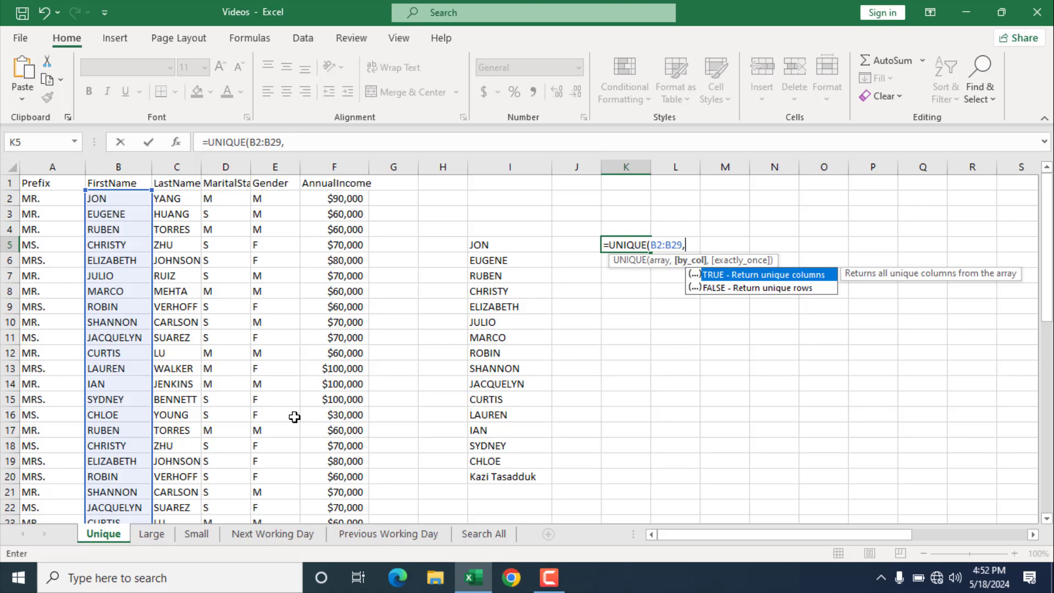
{"action": "type", "text": ","}
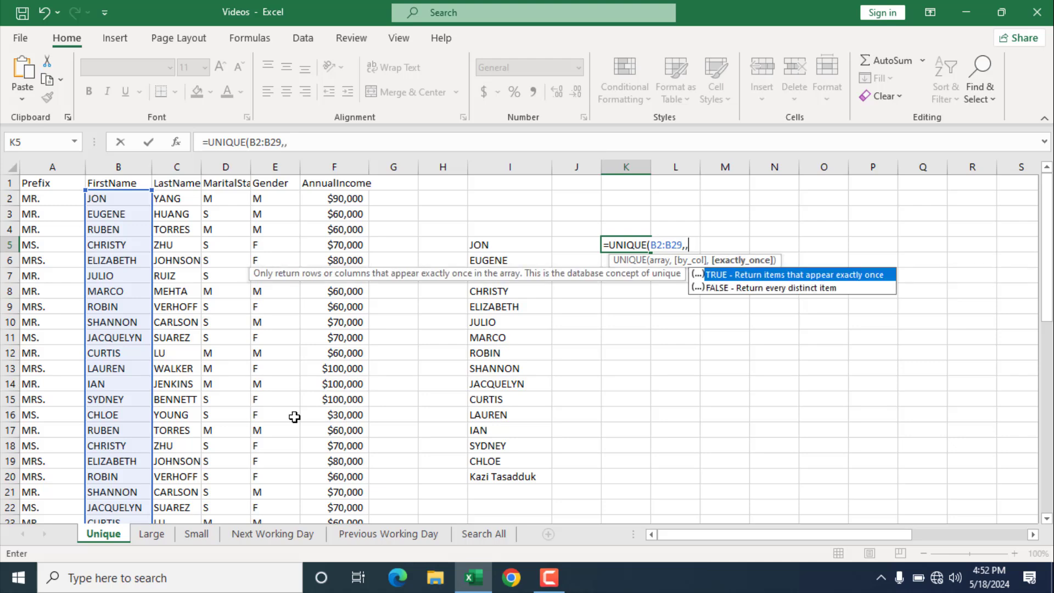
{"action": "double_click", "coordinate": [748, 278]}
Step: Enter the K5 formula so six once-only first names spill into K5:K10
{"action": "type", "text": ")"}
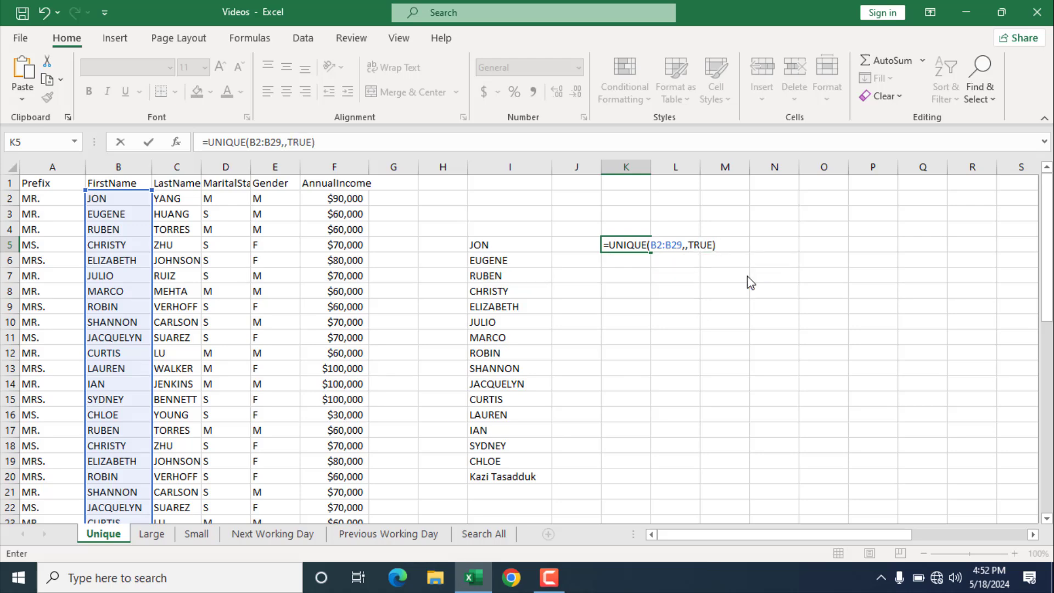
{"action": "key", "text": "Return"}
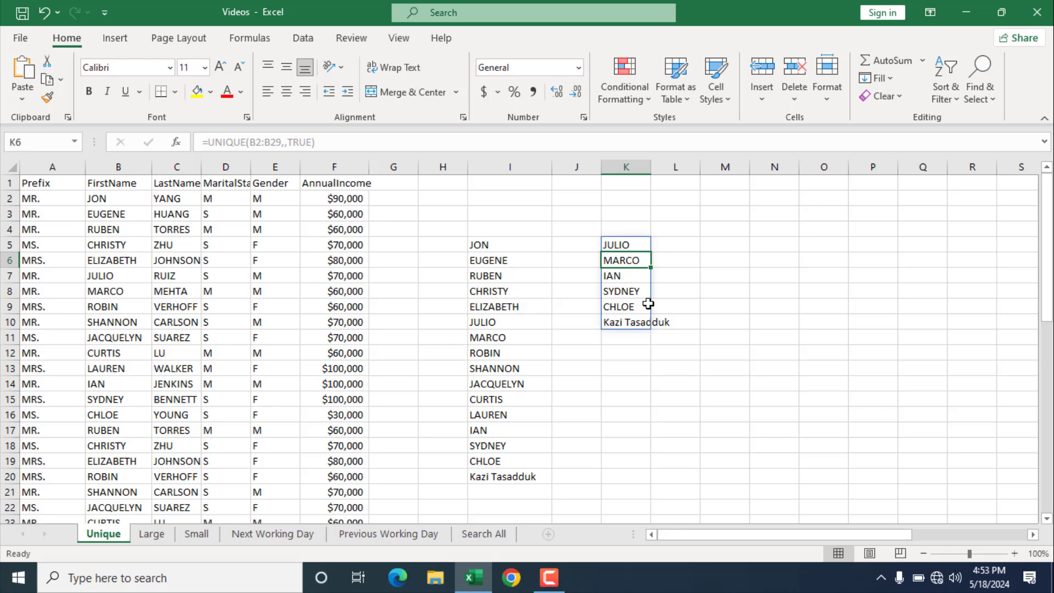
{"action": "left_click", "coordinate": [621, 249]}
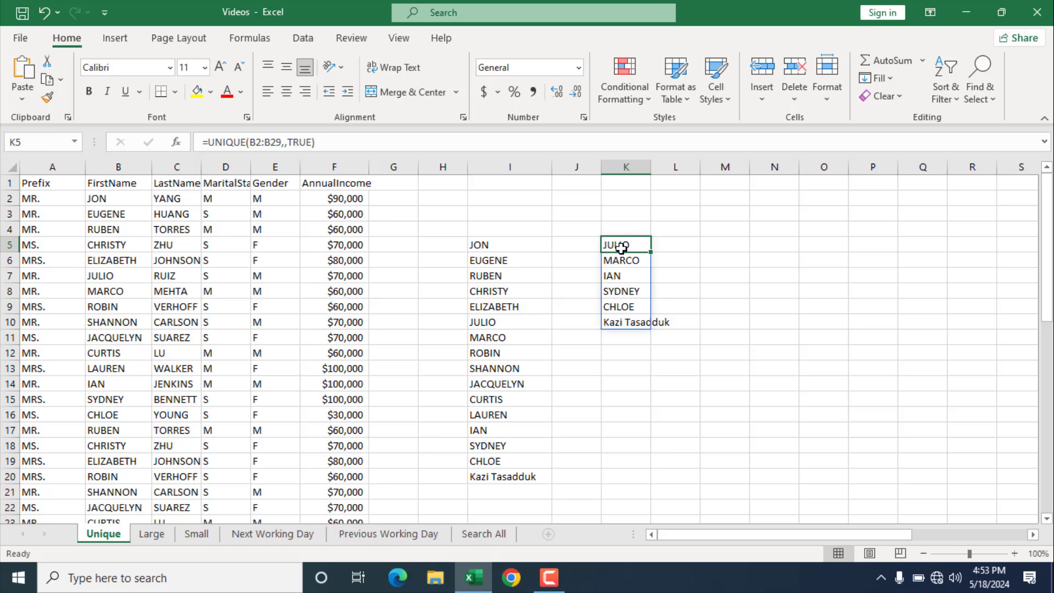
{"action": "left_click", "coordinate": [640, 317]}
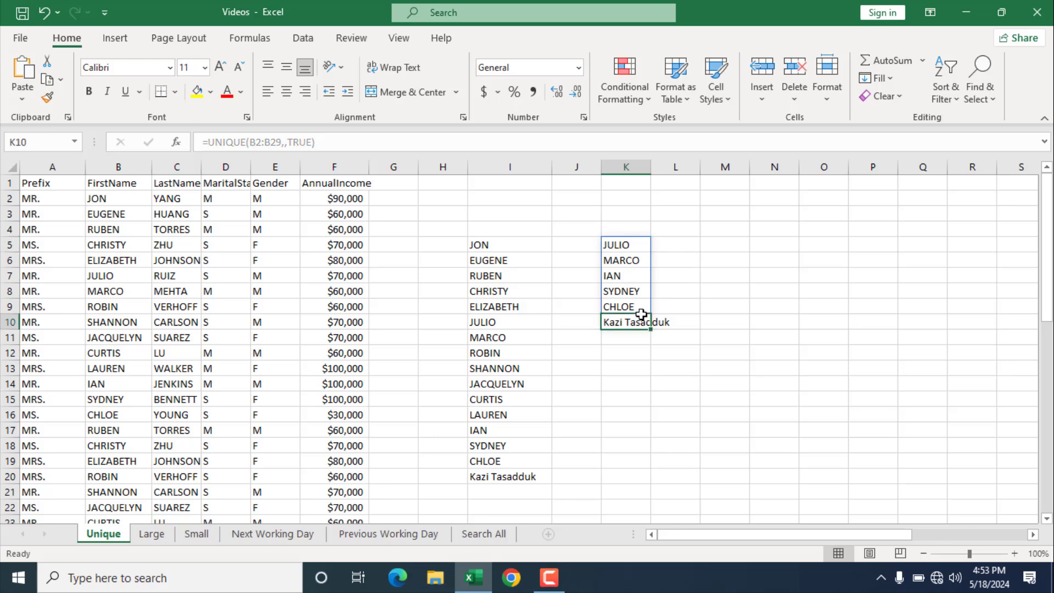
Step: Compare the source names in B2:B29 against the once-only and distinct result lists
{"action": "left_click", "coordinate": [120, 211]}
{"action": "scroll", "coordinate": [120, 213], "scroll_direction": "down", "scroll_amount": 7}
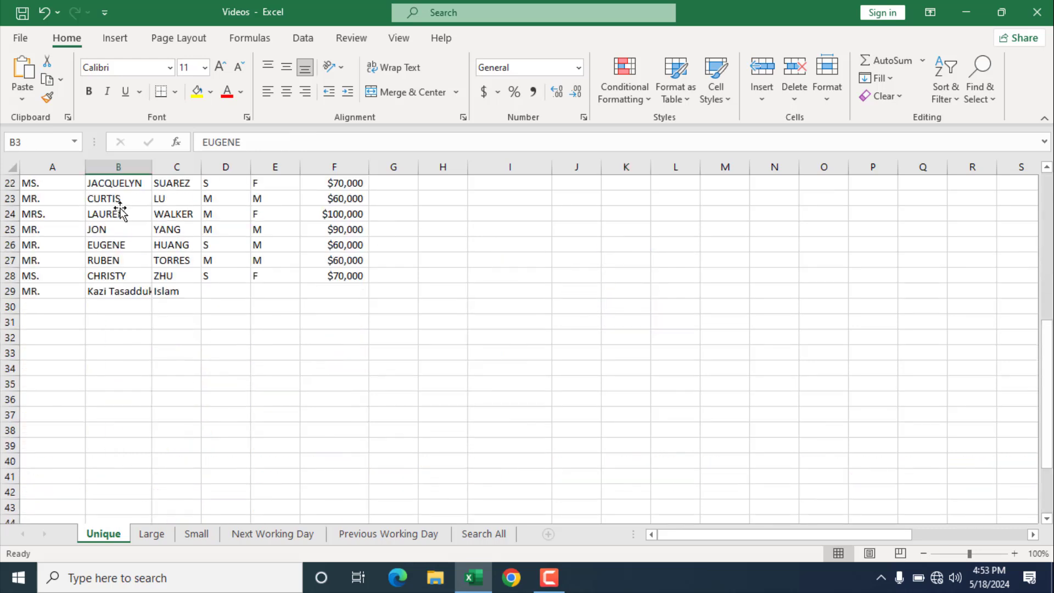
{"action": "left_click", "coordinate": [132, 291]}
{"action": "scroll", "coordinate": [133, 291], "scroll_direction": "up", "scroll_amount": 4}
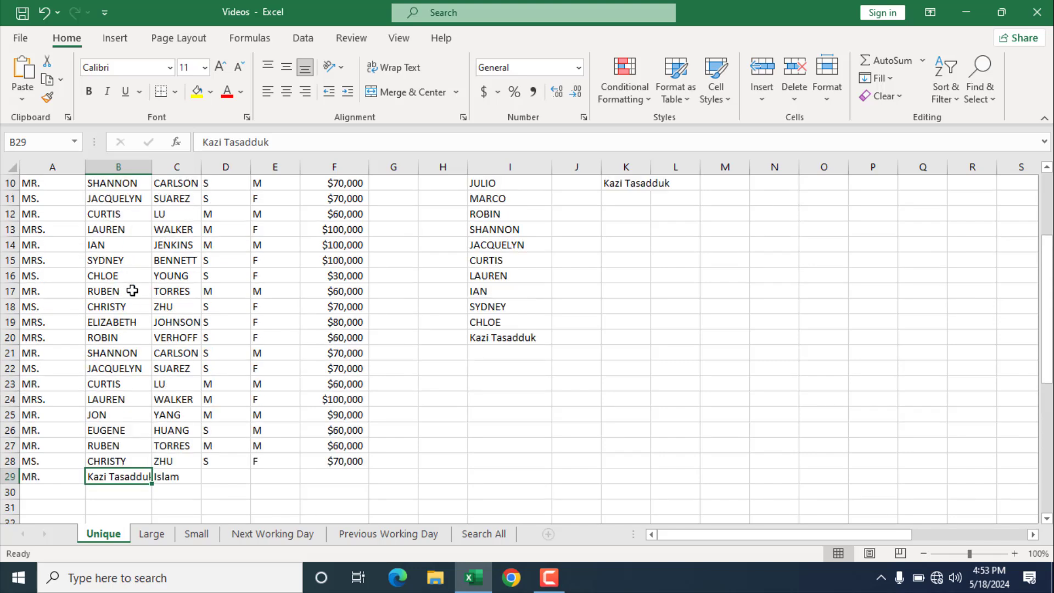
{"action": "scroll", "coordinate": [133, 291], "scroll_direction": "up", "scroll_amount": 3}
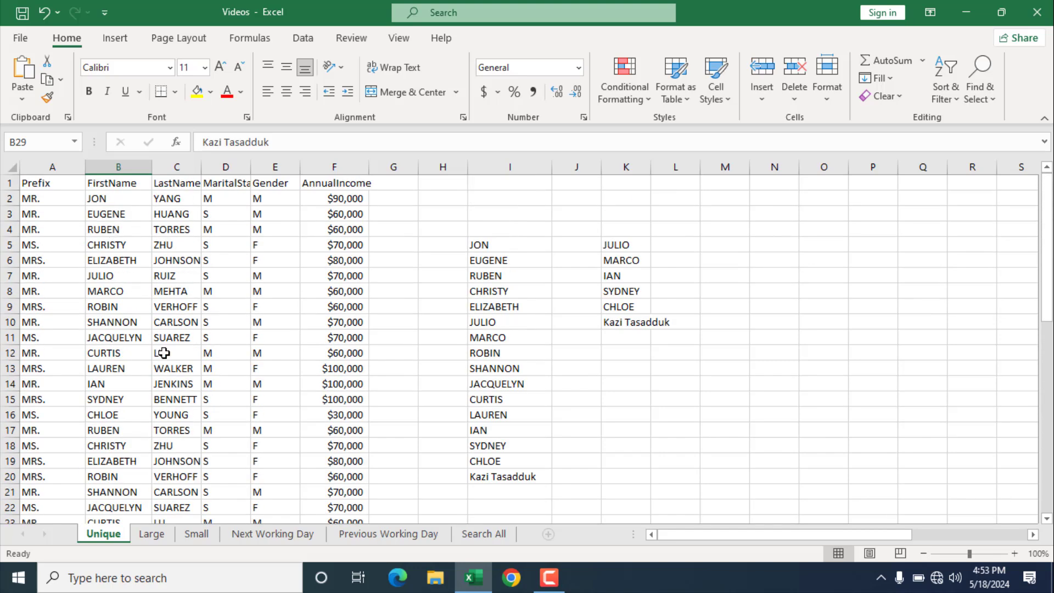
{"action": "left_click", "coordinate": [631, 246]}
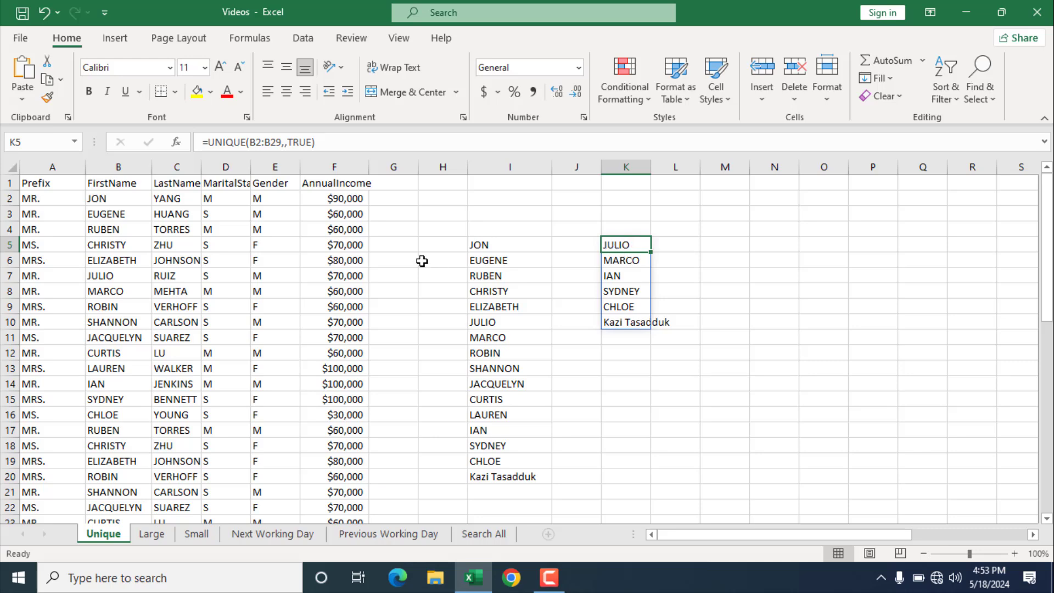
{"action": "left_click_drag", "start_coordinate": [109, 199], "coordinate": [122, 404]}
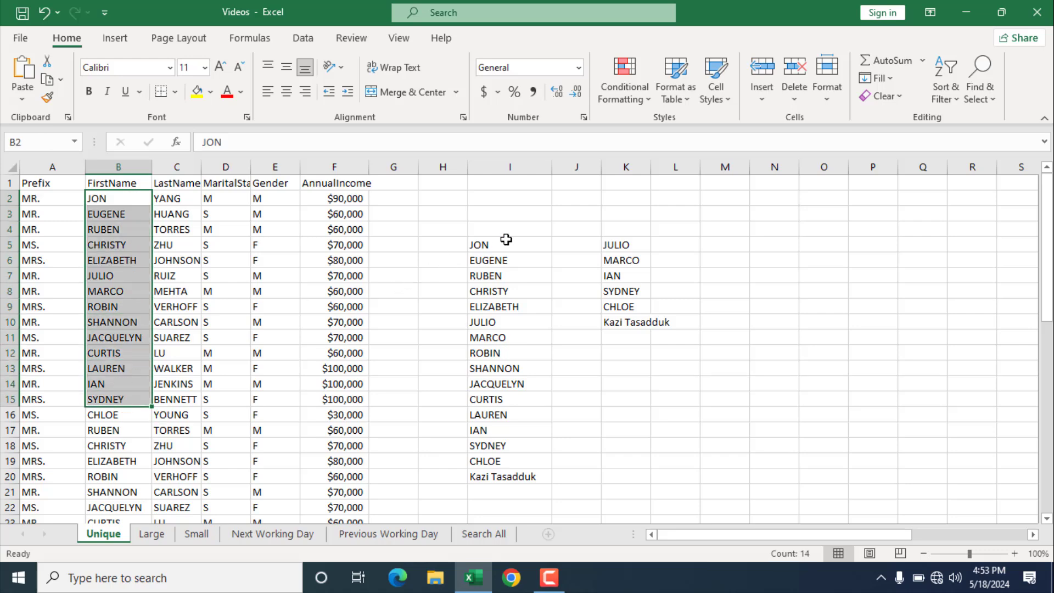
{"action": "left_click_drag", "start_coordinate": [501, 242], "coordinate": [529, 347]}
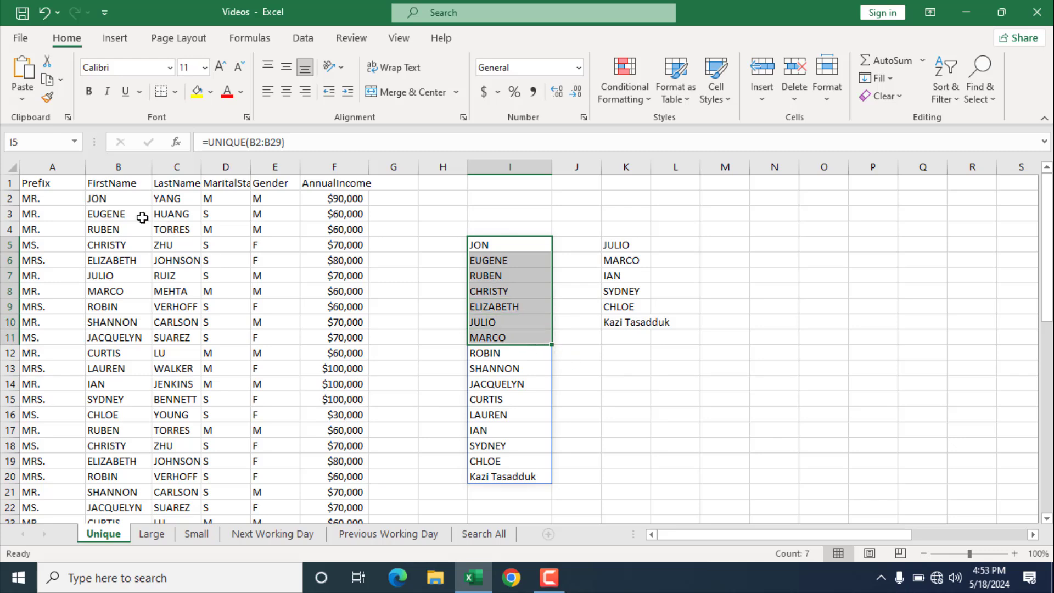
{"action": "left_click_drag", "start_coordinate": [118, 199], "coordinate": [408, 196]}
Step: Bring the horizontal Name row 49 into view and select empty cell B50
{"action": "scroll", "coordinate": [407, 197], "scroll_direction": "down", "scroll_amount": 13}
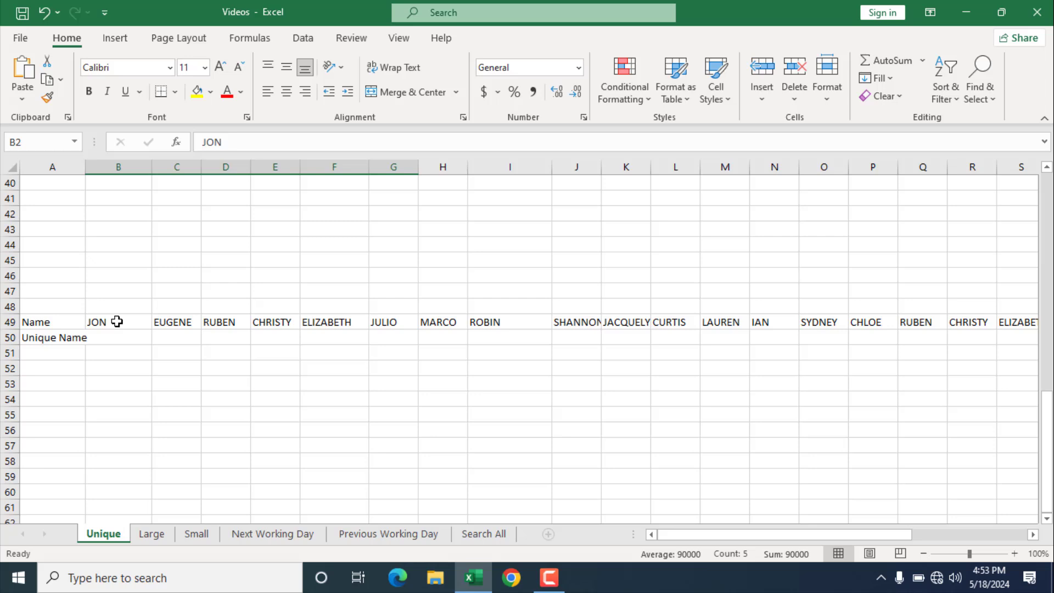
{"action": "left_click", "coordinate": [124, 322]}
{"action": "left_click", "coordinate": [10, 323]}
{"action": "left_click", "coordinate": [105, 323]}
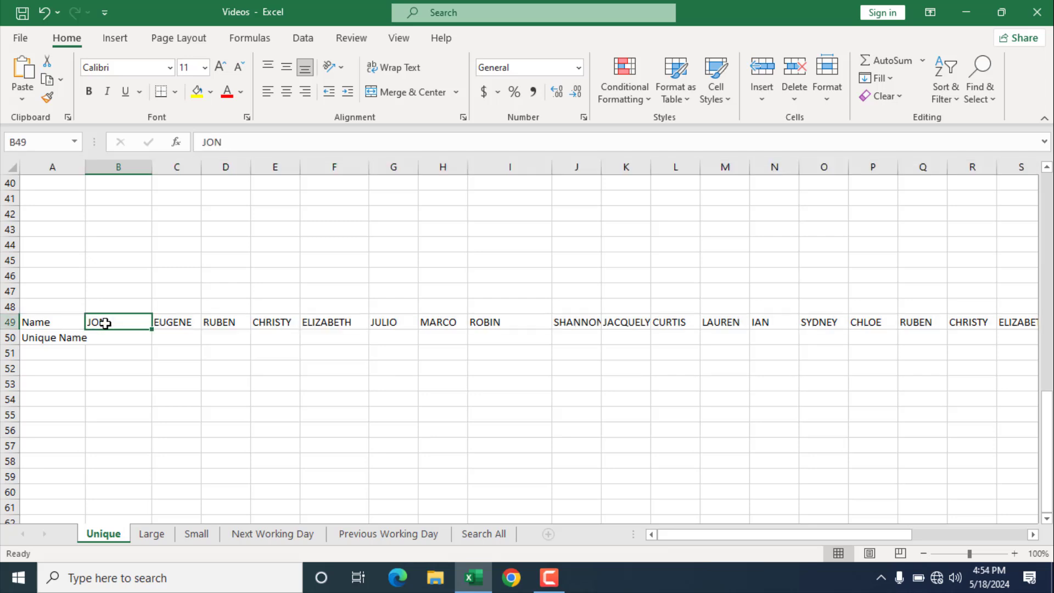
{"action": "left_click", "coordinate": [176, 321]}
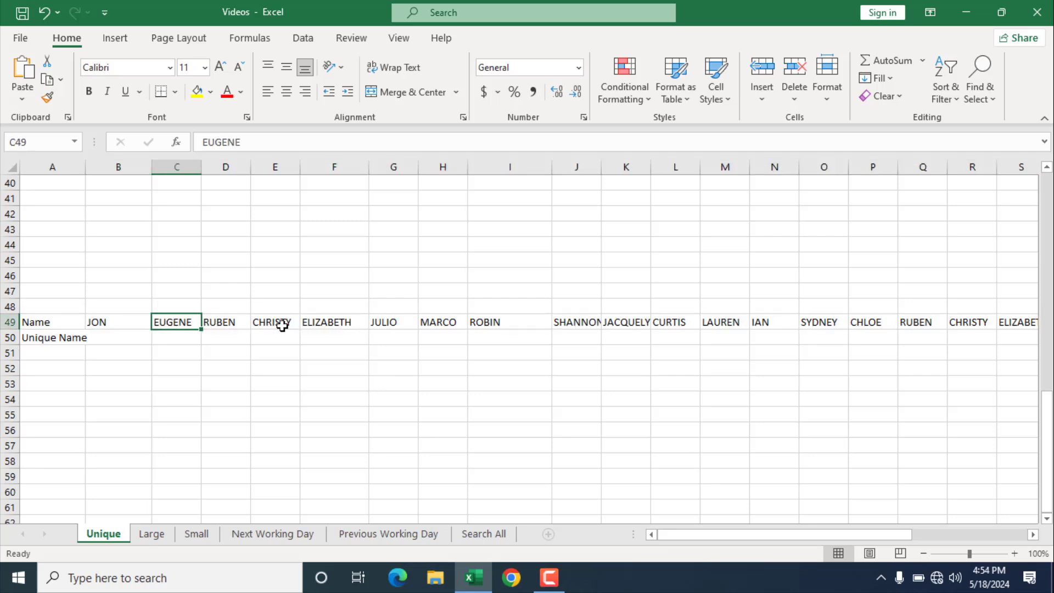
{"action": "left_click", "coordinate": [137, 335]}
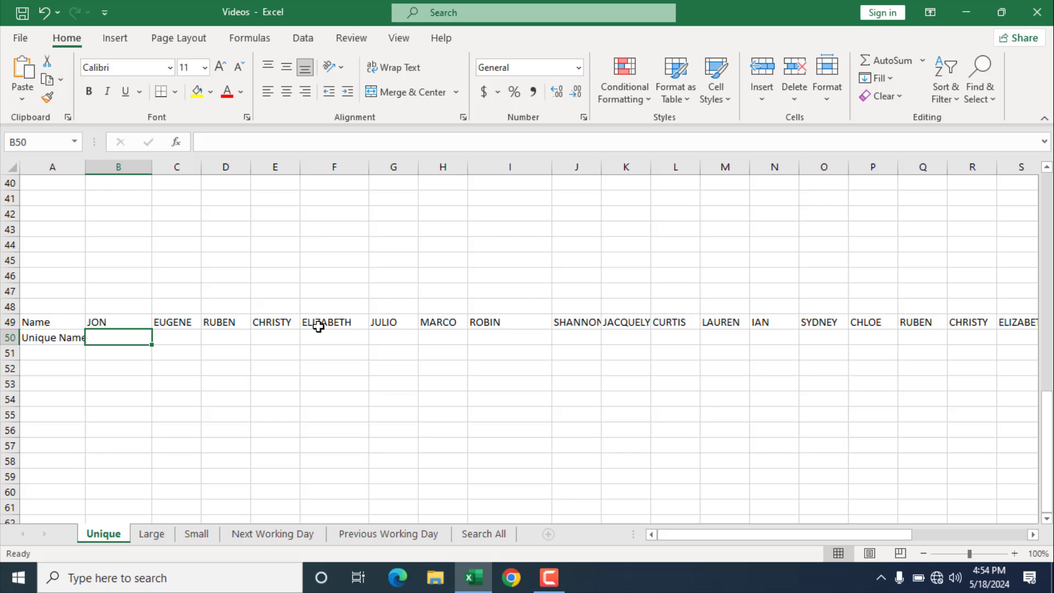
Step: Enter =UNIQUE(B49:AC49,TRUE) in B50 to spill distinct names across row 50
{"action": "type", "text": "="}
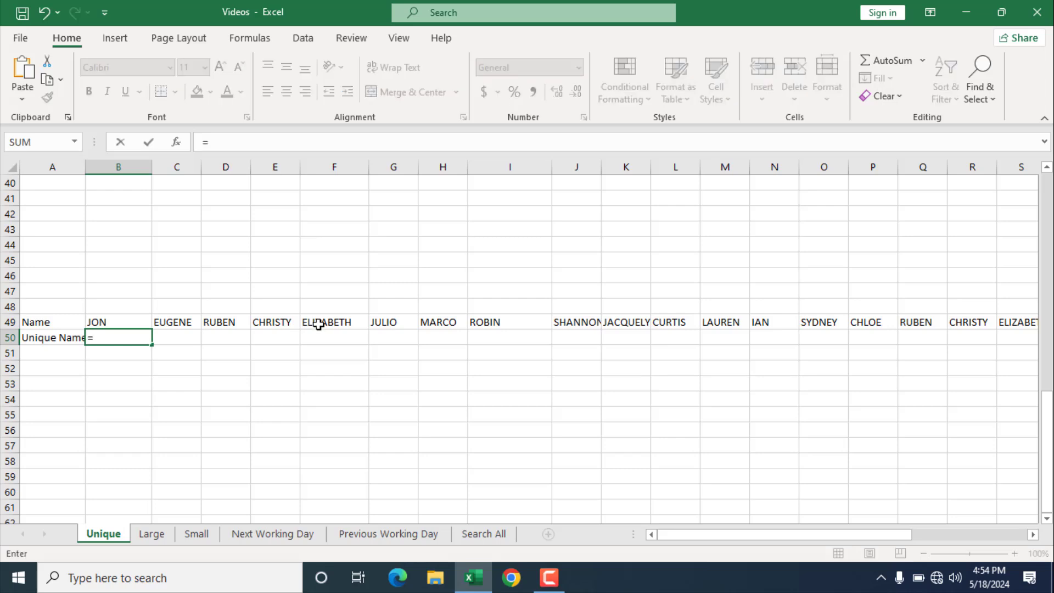
{"action": "type", "text": "uni"}
{"action": "double_click", "coordinate": [134, 379]}
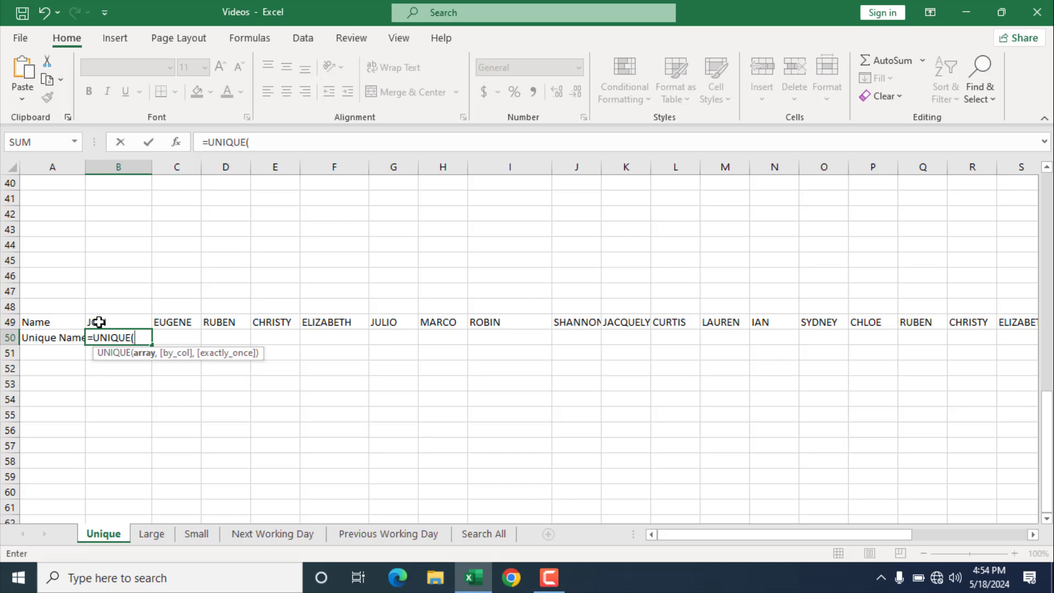
{"action": "left_click_drag", "start_coordinate": [99, 323], "coordinate": [902, 323]}
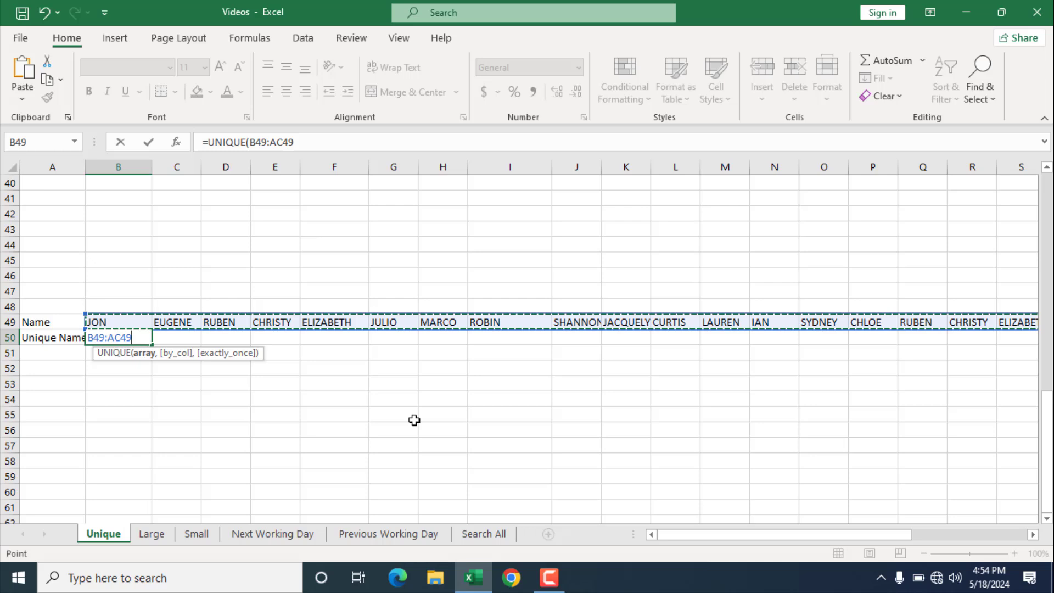
{"action": "type", "text": ","}
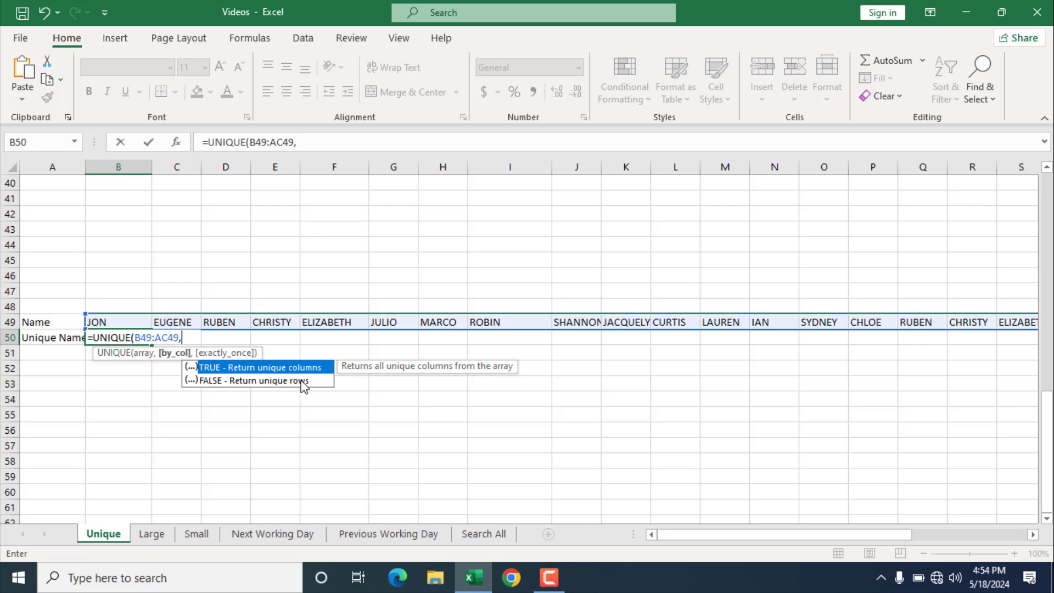
{"action": "double_click", "coordinate": [275, 364]}
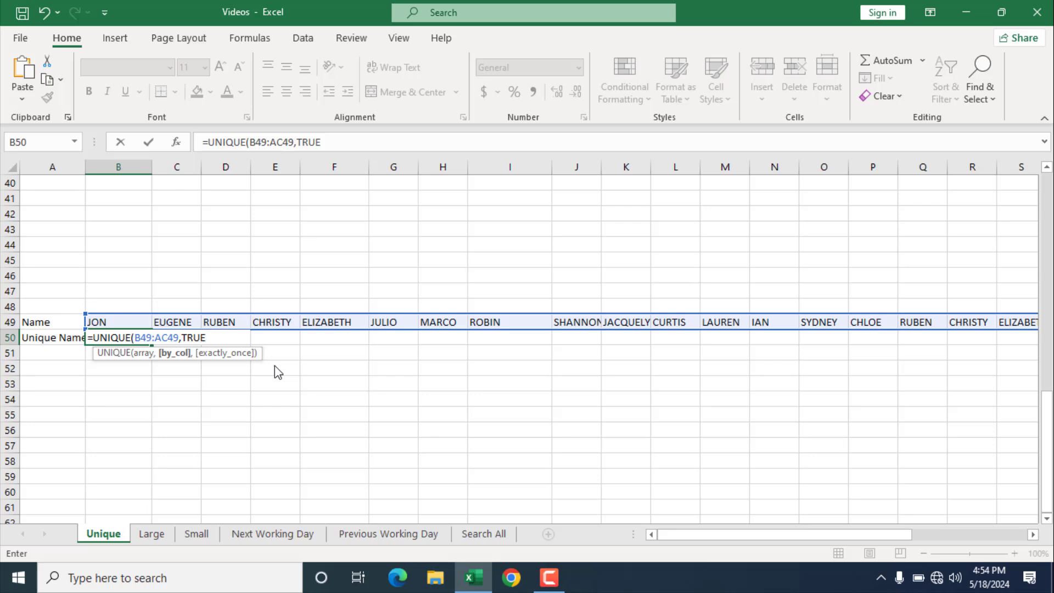
{"action": "type", "text": ")"}
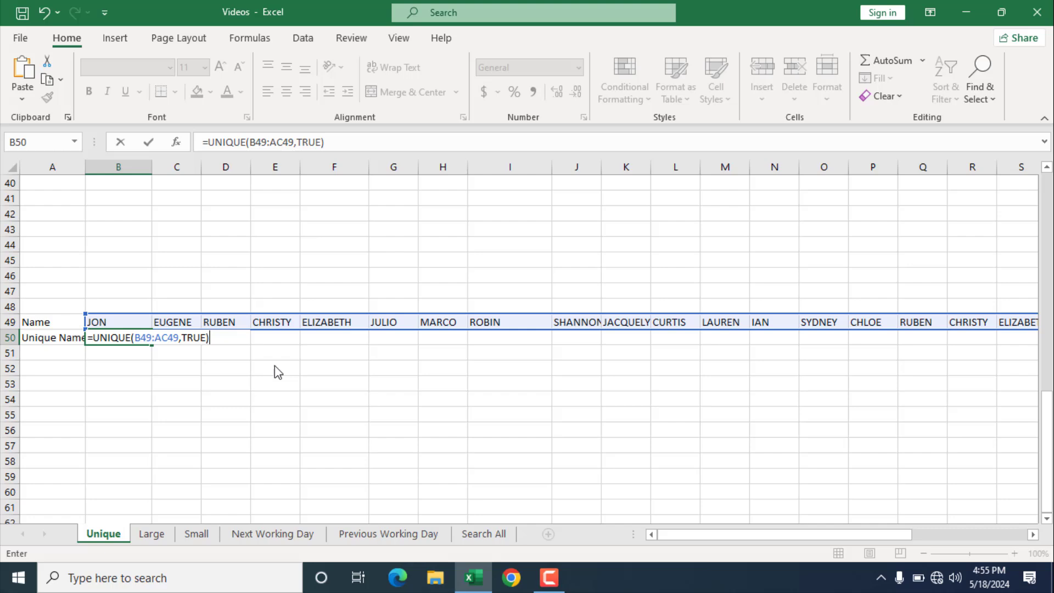
{"action": "key", "text": "Return"}
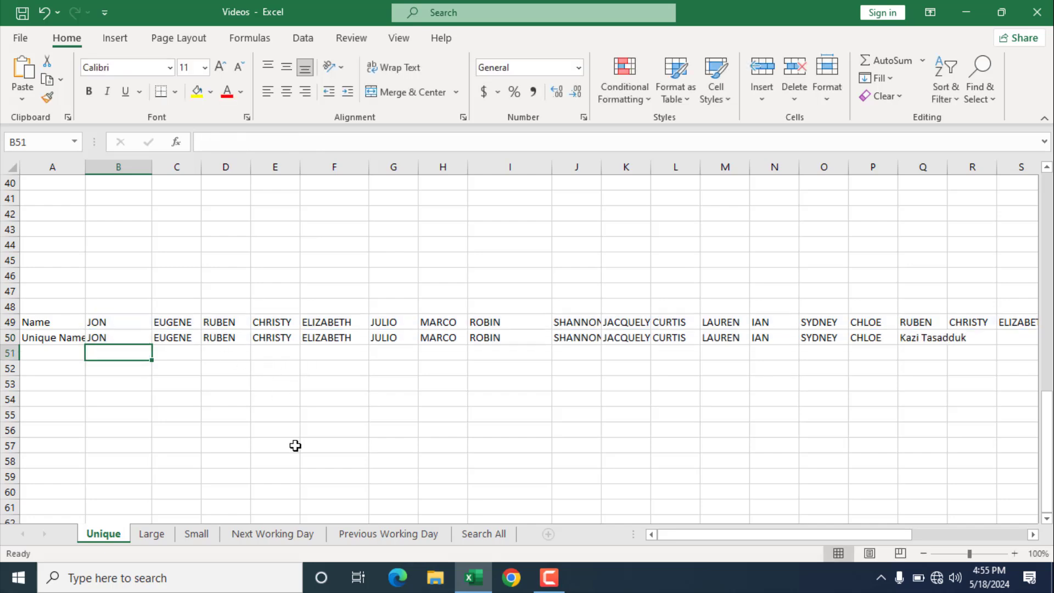
{"action": "left_click_drag", "start_coordinate": [680, 535], "coordinate": [598, 543]}
{"action": "left_click", "coordinate": [114, 339]}
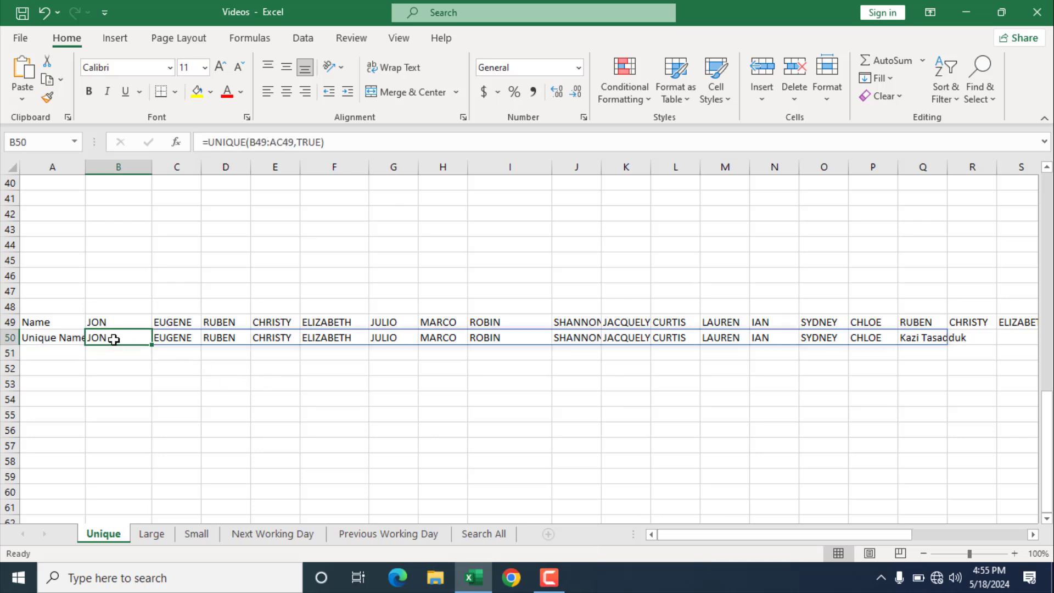
Step: Replace B50 with =UNIQUE(B49:AC49,TRUE,TRUE) so six once-only names spill across row 50
{"action": "key", "text": "Delete"}
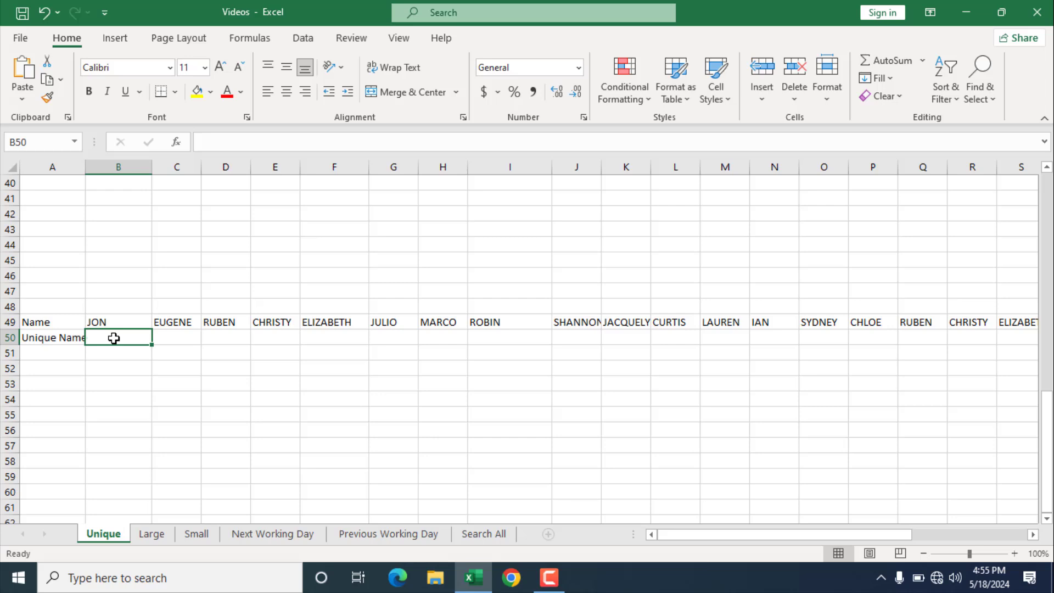
{"action": "type", "text": "=uni"}
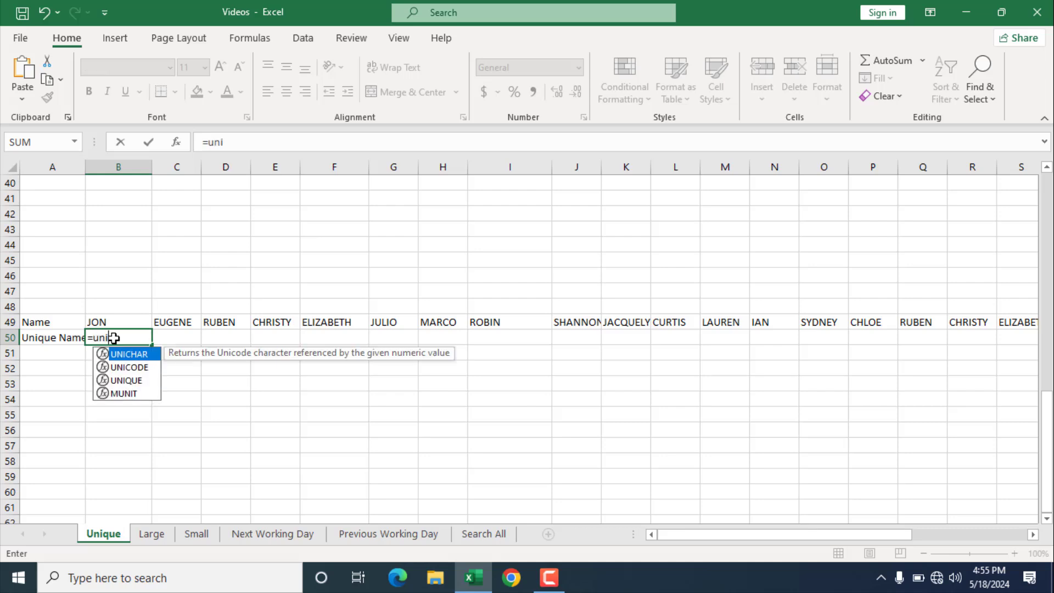
{"action": "double_click", "coordinate": [141, 379]}
{"action": "left_click", "coordinate": [95, 324]}
{"action": "key", "text": "ctrl+shift+Right"}
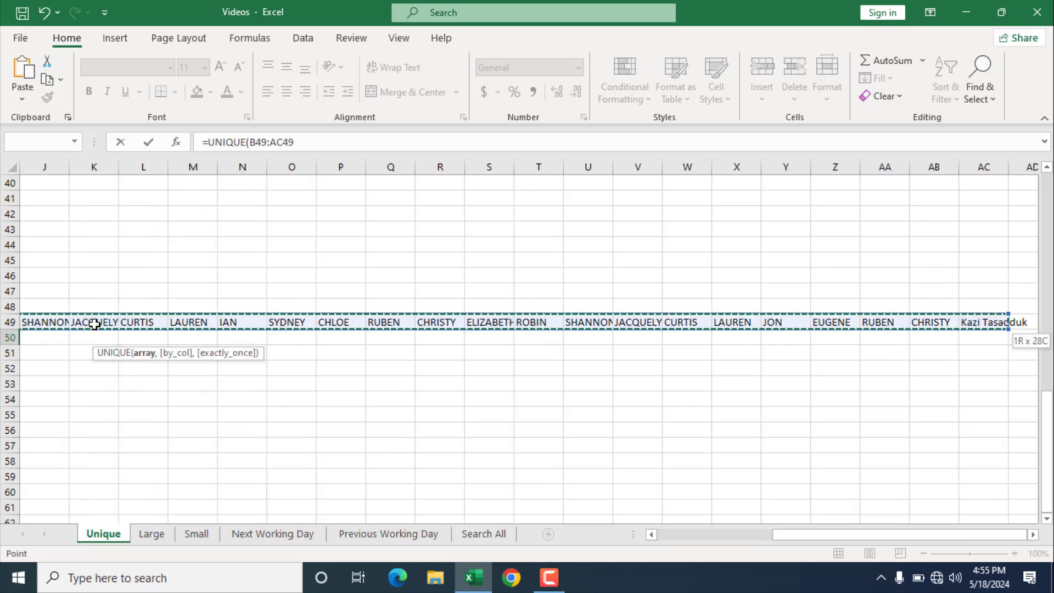
{"action": "type", "text": ","}
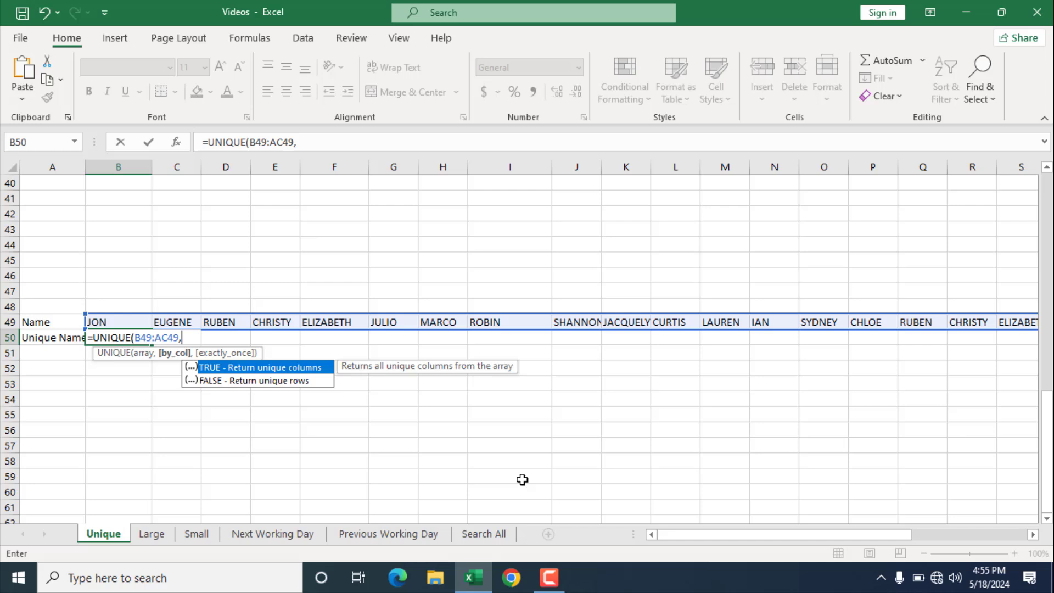
{"action": "double_click", "coordinate": [276, 366]}
{"action": "type", "text": ","}
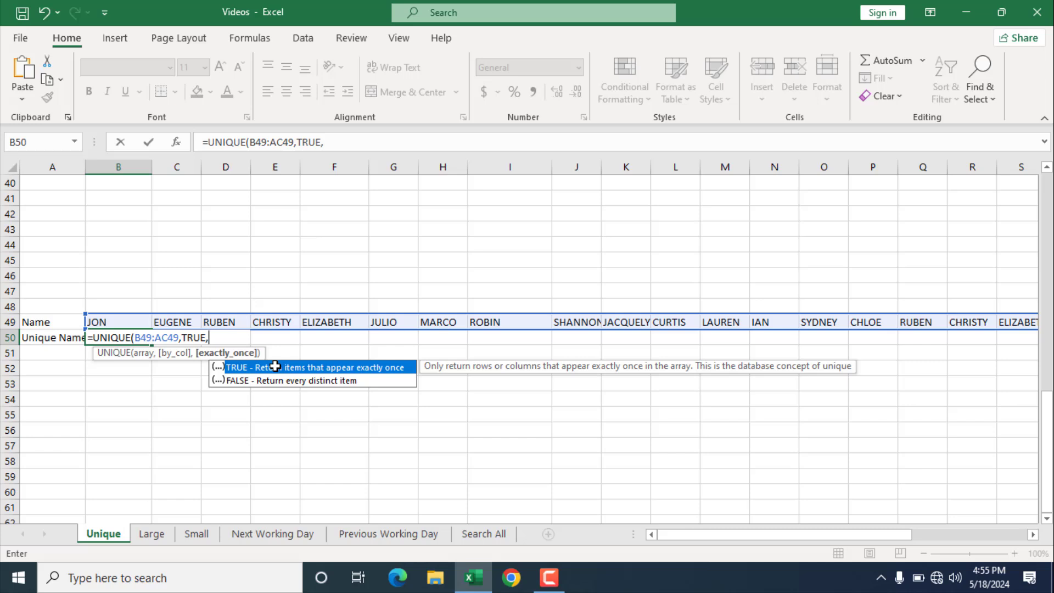
{"action": "double_click", "coordinate": [275, 366]}
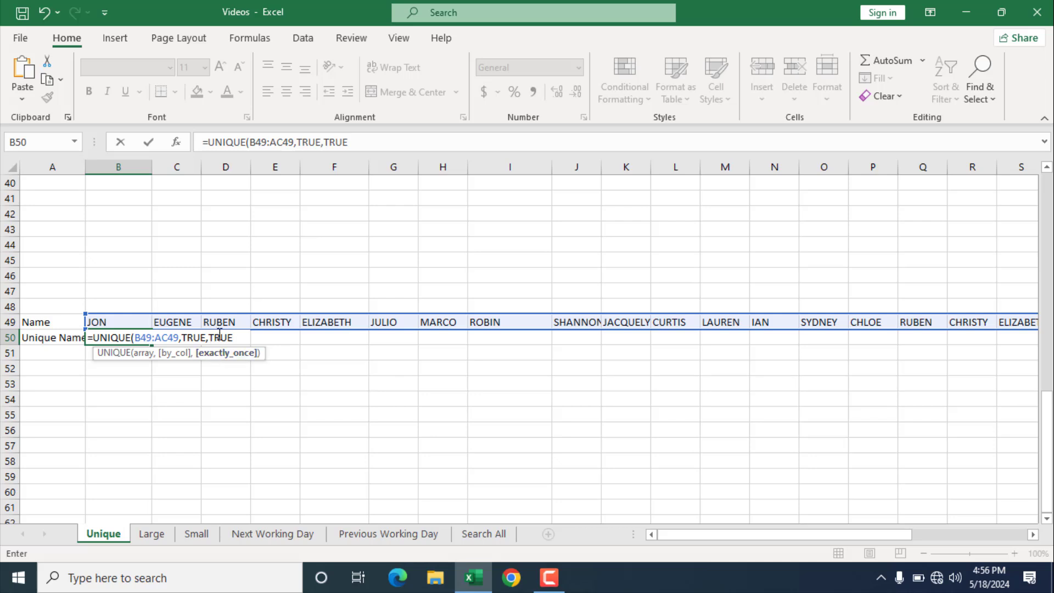
{"action": "type", "text": ")"}
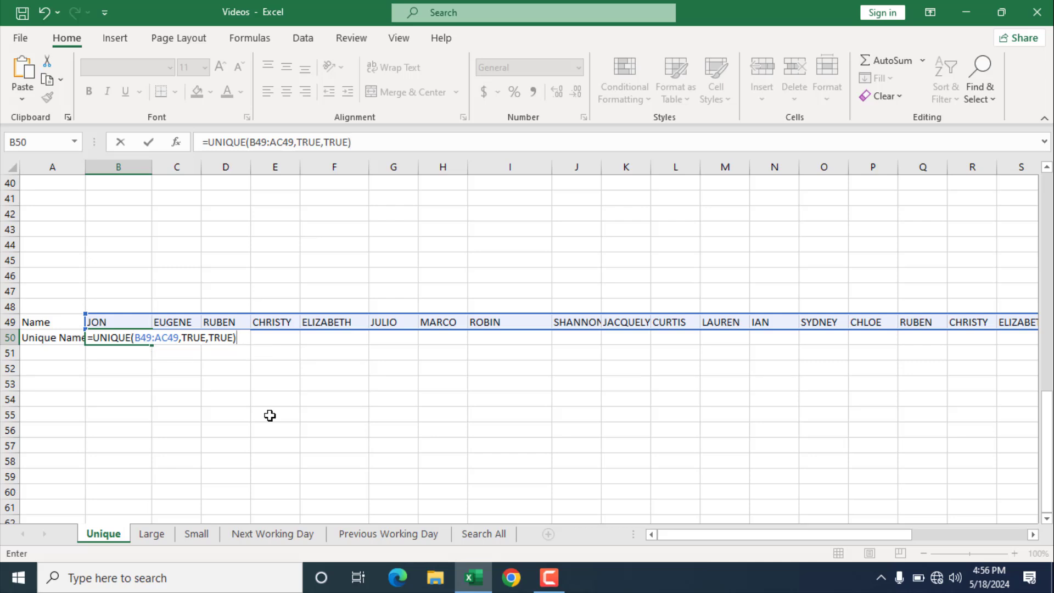
{"action": "key", "text": "Return"}
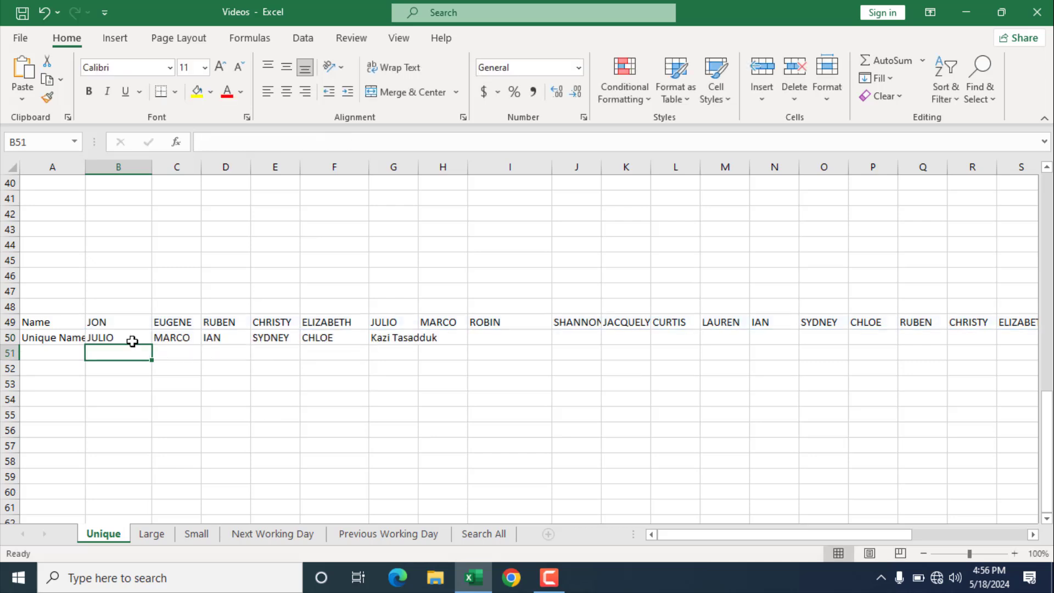
{"action": "left_click", "coordinate": [132, 324]}
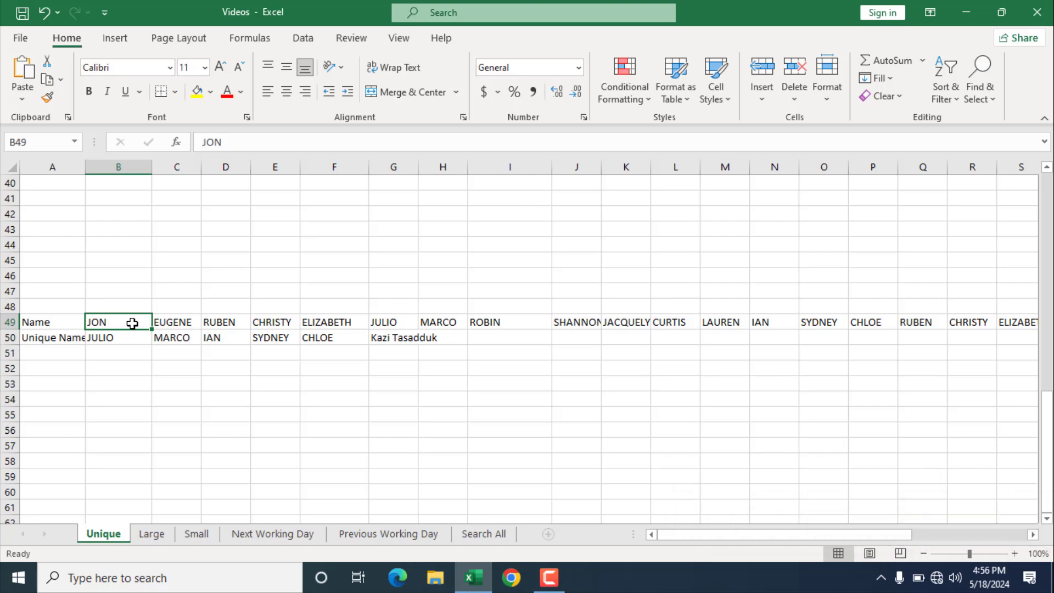
{"action": "scroll", "coordinate": [133, 323], "scroll_direction": "up", "scroll_amount": 13}
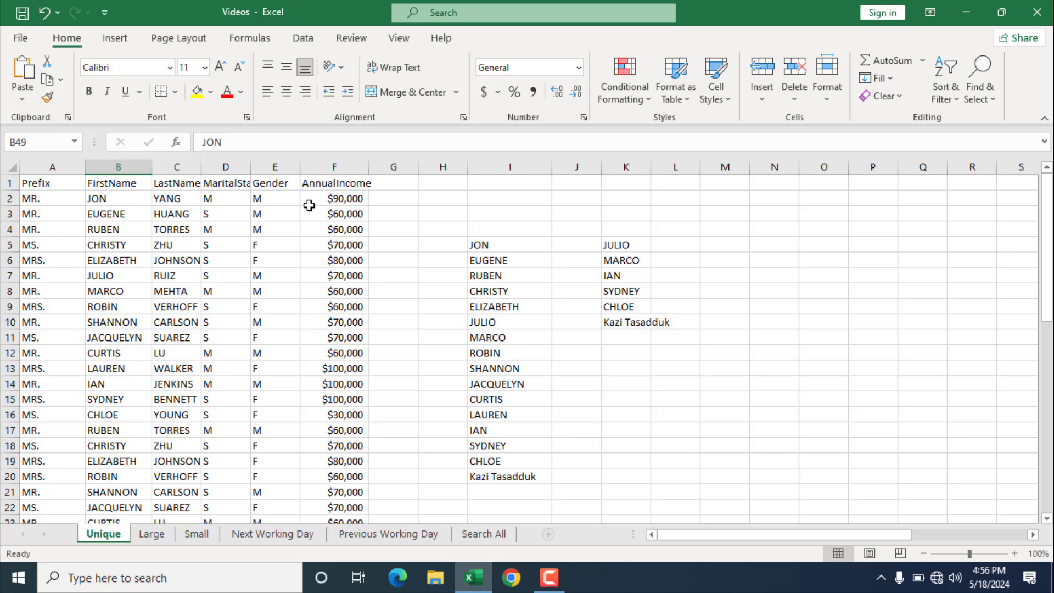
{"action": "scroll", "coordinate": [129, 219], "scroll_direction": "down", "scroll_amount": 9}
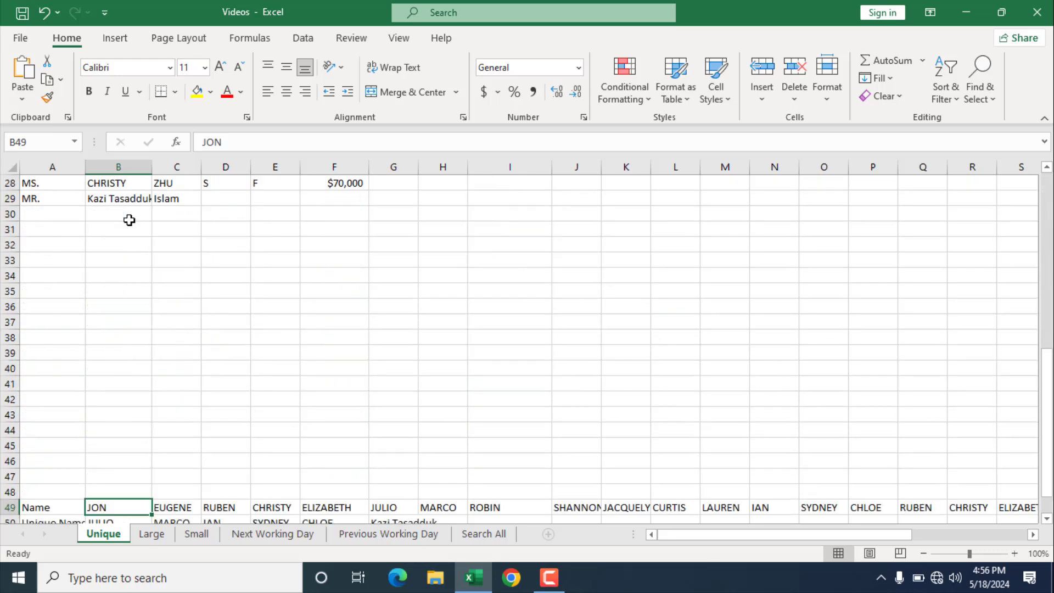
{"action": "scroll", "coordinate": [129, 220], "scroll_direction": "down", "scroll_amount": 1}
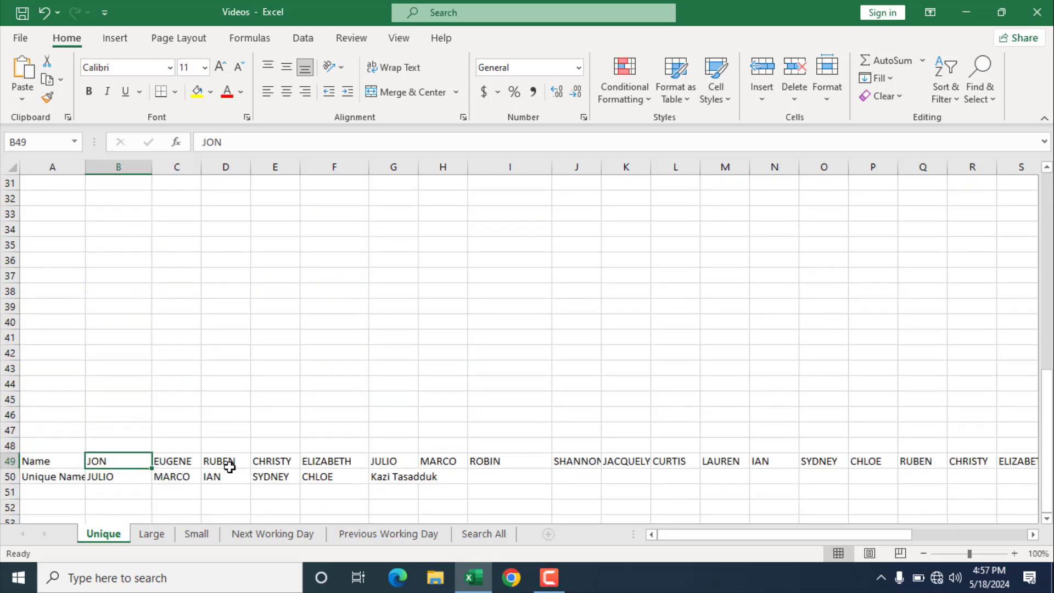